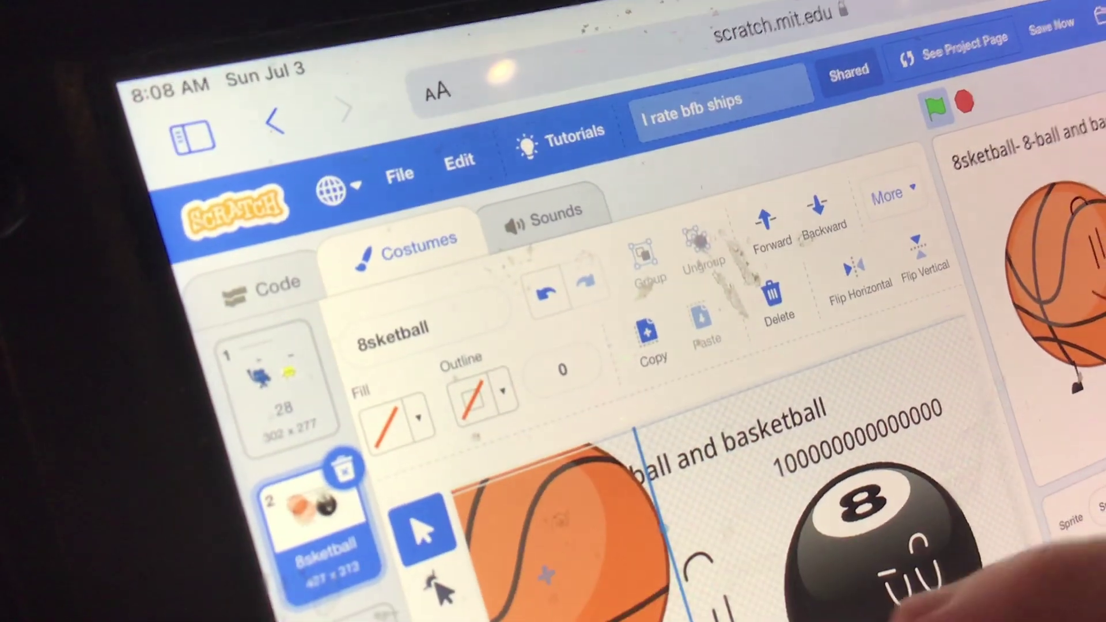
- Move the 8-ball body up out of the way and select it for the swap
{"action": "left_click_drag", "start_coordinate": [778, 562], "coordinate": [761, 485]}
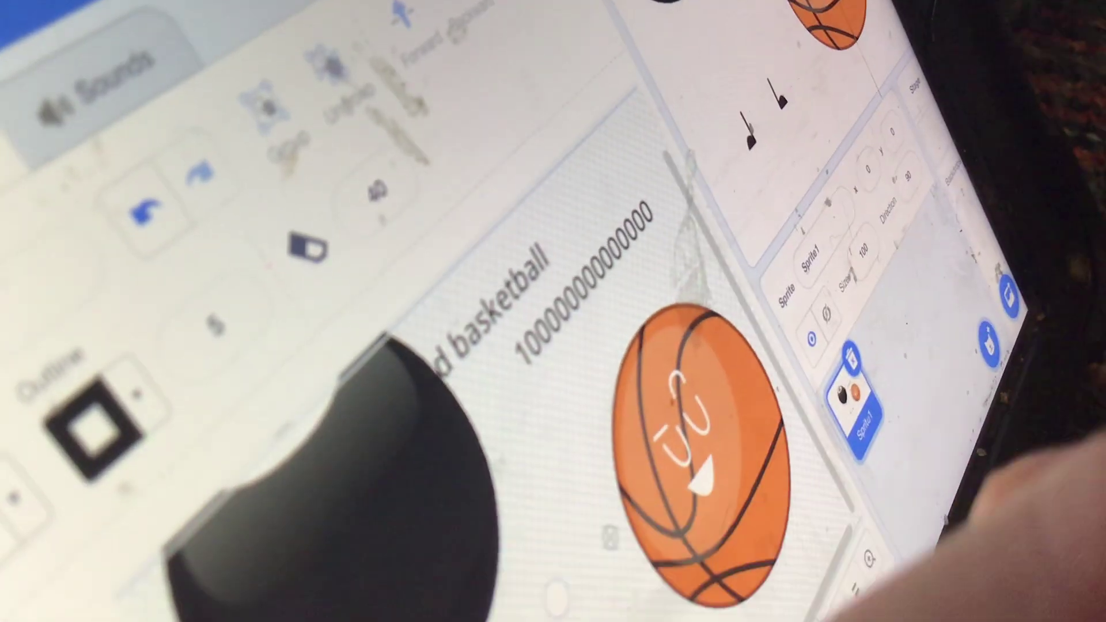
{"action": "left_click", "coordinate": [519, 389]}
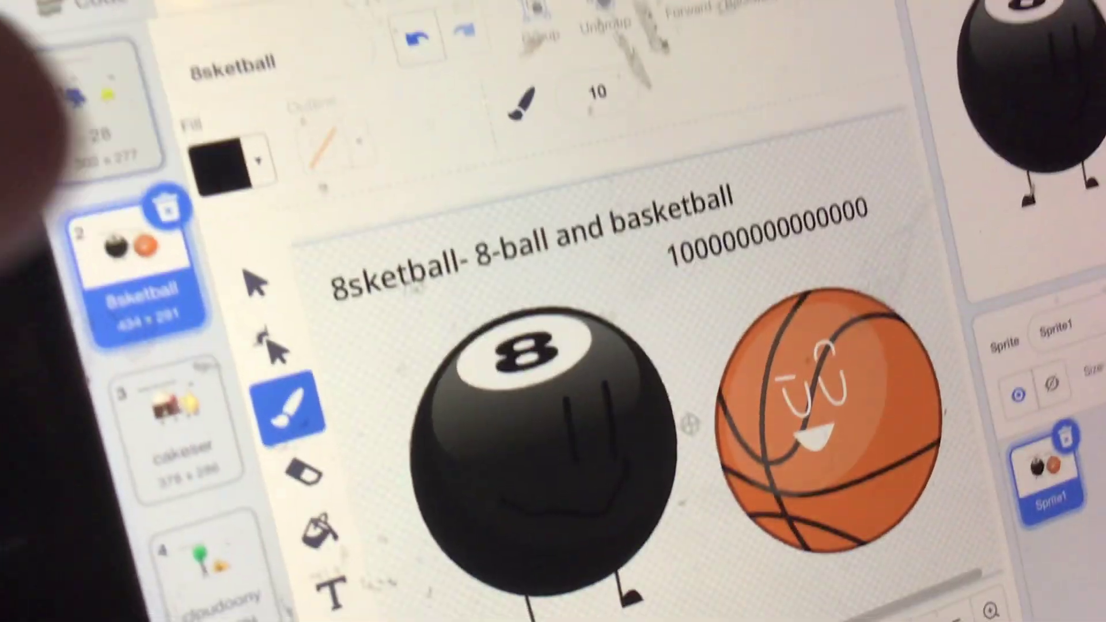
- Select all shapes in the costume and redraw the end of the yellow cube's right arm
{"action": "left_click", "coordinate": [104, 103]}
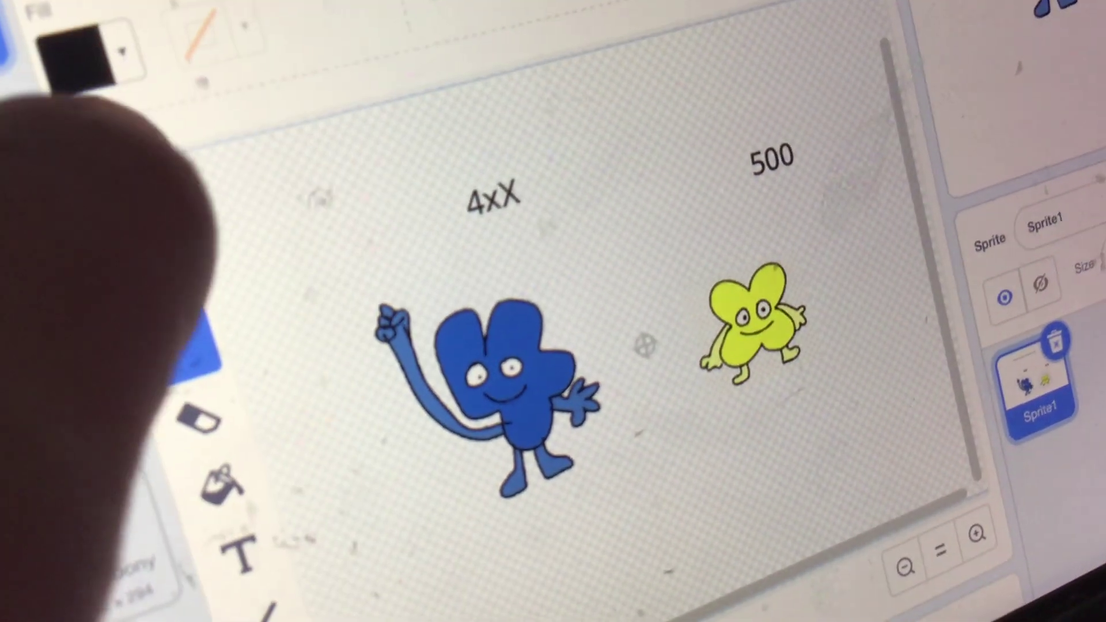
{"action": "left_click", "coordinate": [61, 207]}
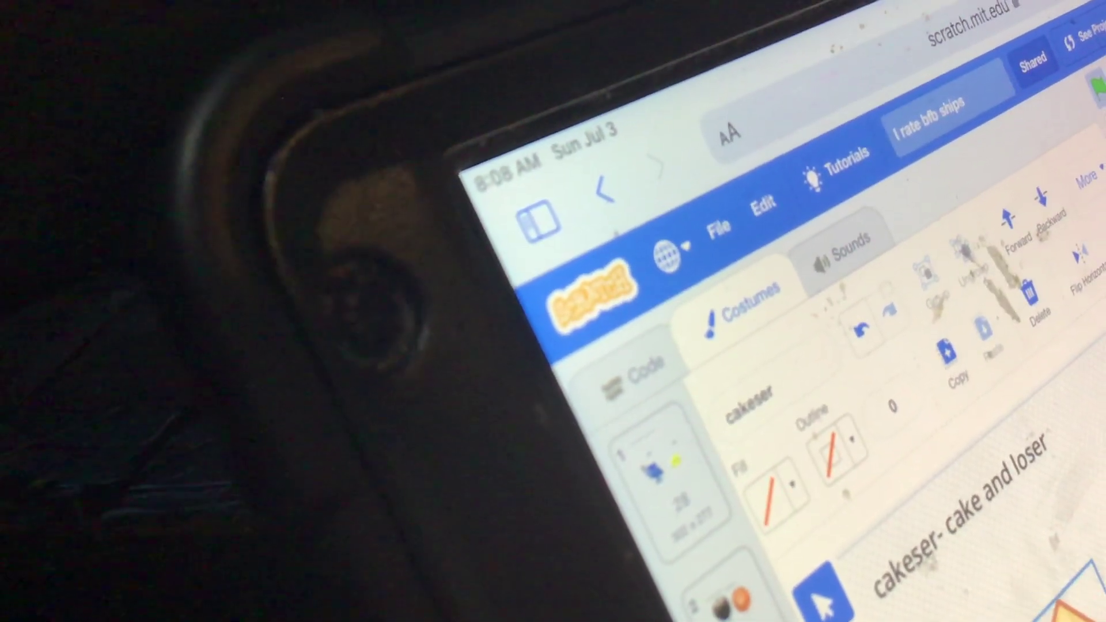
{"action": "key", "text": "ctrl+a"}
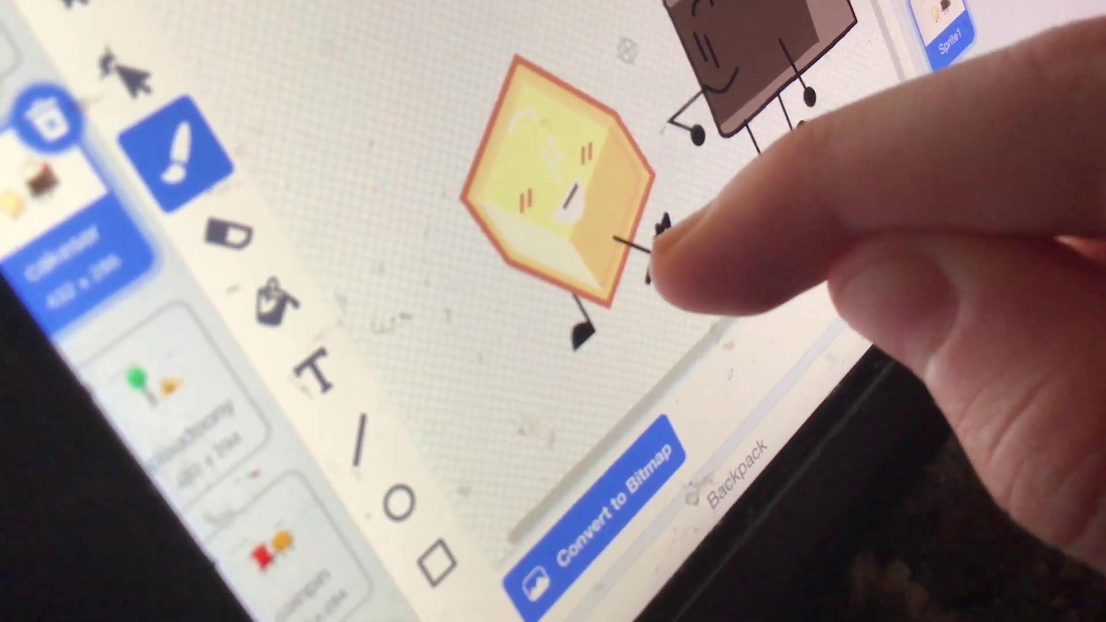
{"action": "left_click_drag", "start_coordinate": [649, 285], "coordinate": [669, 259]}
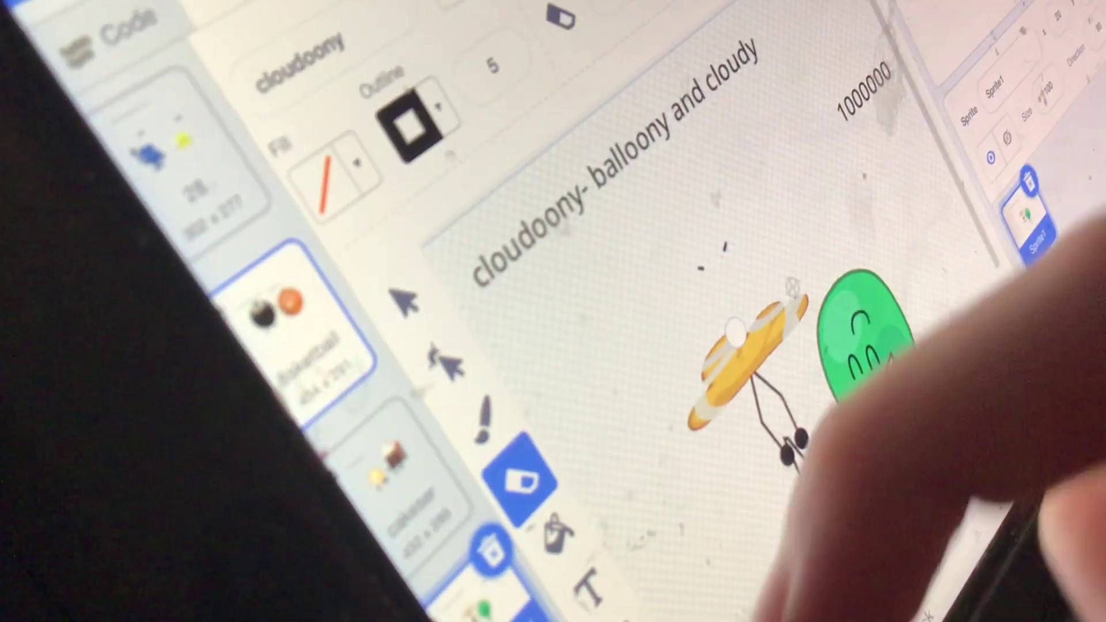
- Open the 8sketball costume and choose the Brush with a fill colour
{"action": "left_click", "coordinate": [260, 294]}
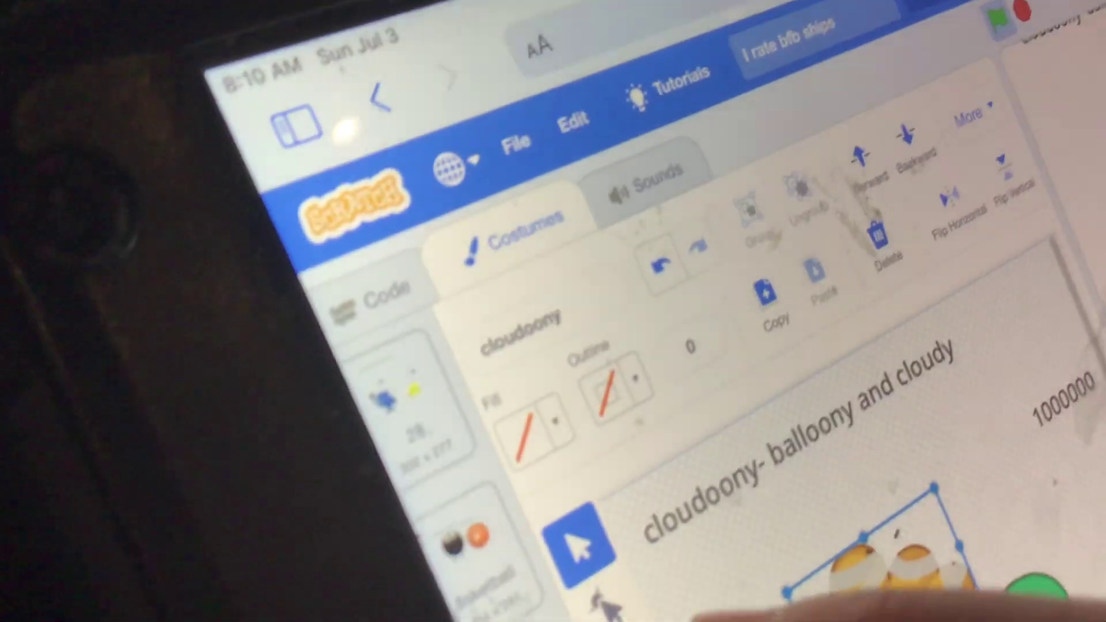
{"action": "left_click", "coordinate": [620, 615]}
{"action": "left_click", "coordinate": [531, 424]}
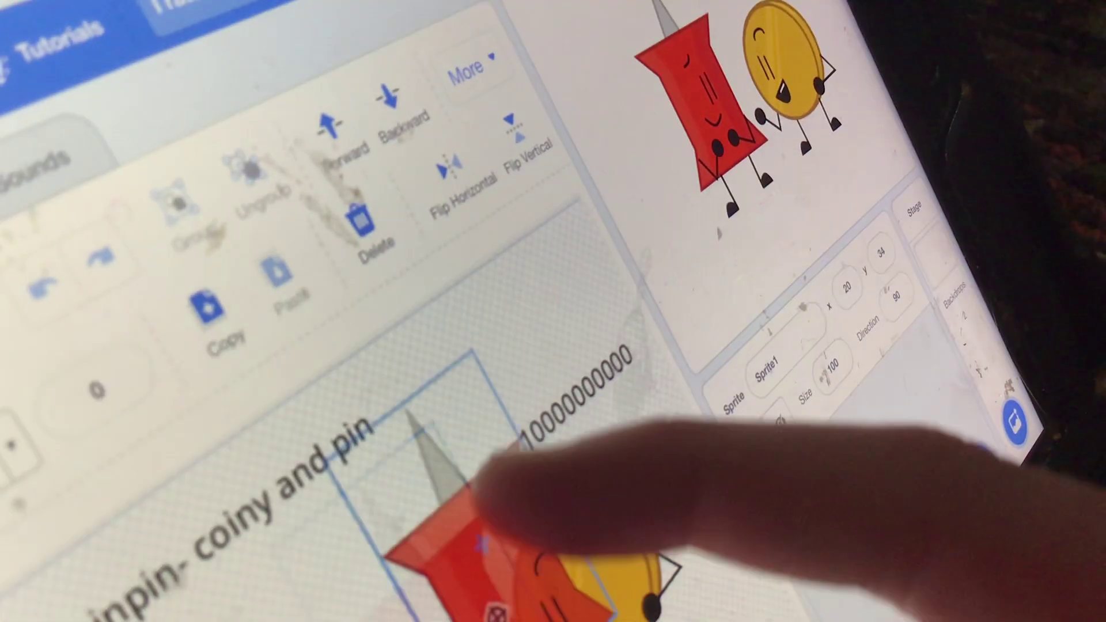
- Select the coin and the pin's number text, then move the pin body to the canvas bottom
{"action": "left_click", "coordinate": [562, 562]}
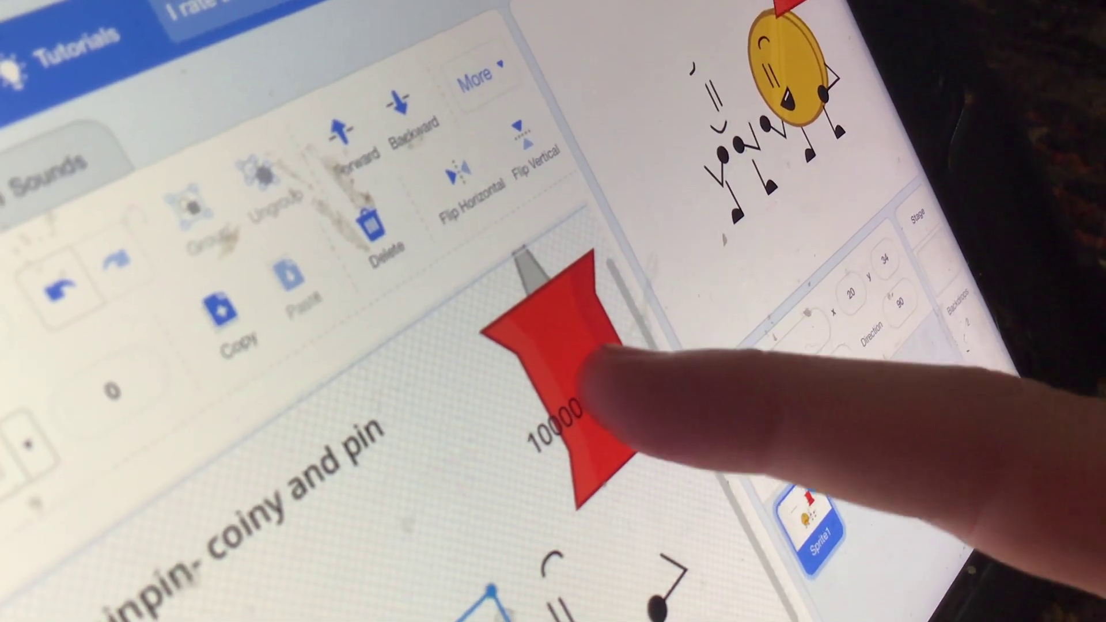
{"action": "left_click", "coordinate": [563, 419]}
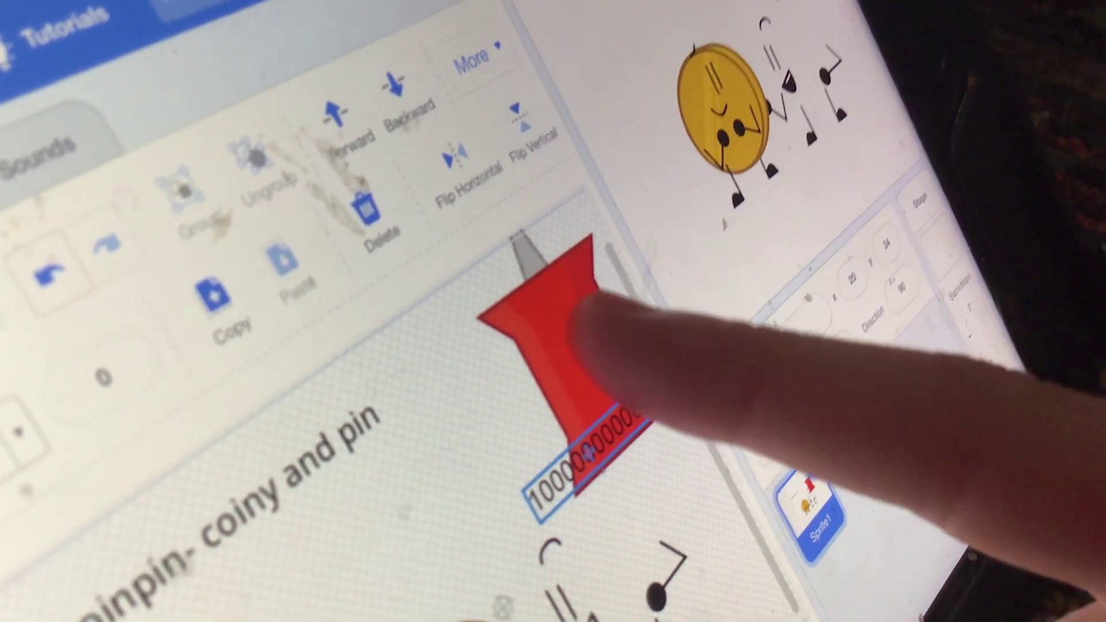
{"action": "left_click_drag", "start_coordinate": [579, 337], "coordinate": [553, 562]}
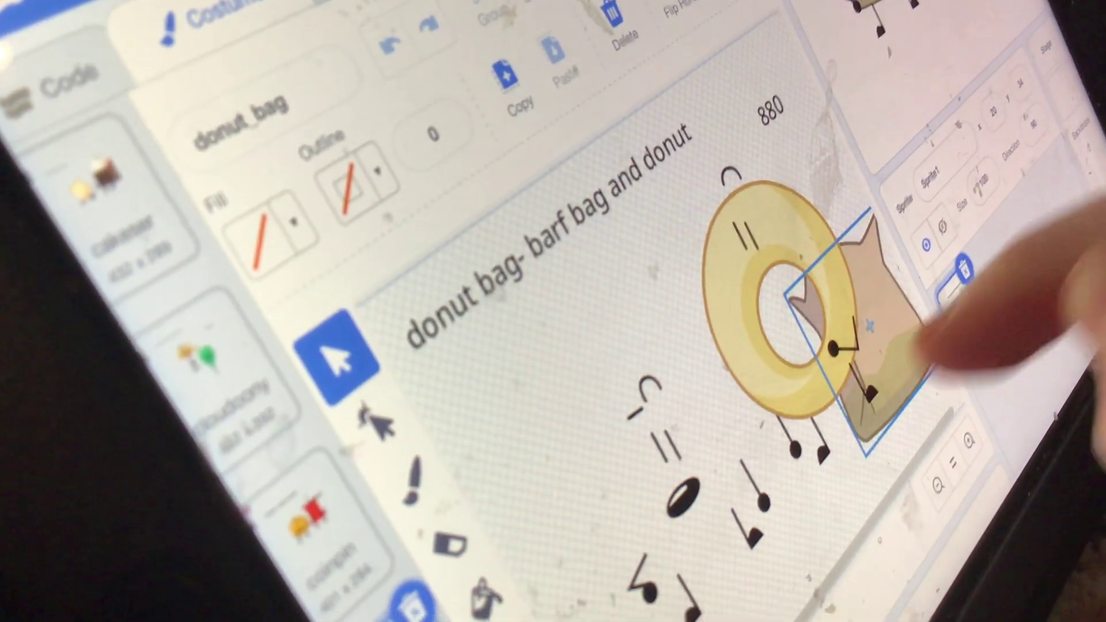
- Move the donut body down-left and brush a frown and longer second leg onto the paper bag
{"action": "left_click_drag", "start_coordinate": [778, 277], "coordinate": [678, 389]}
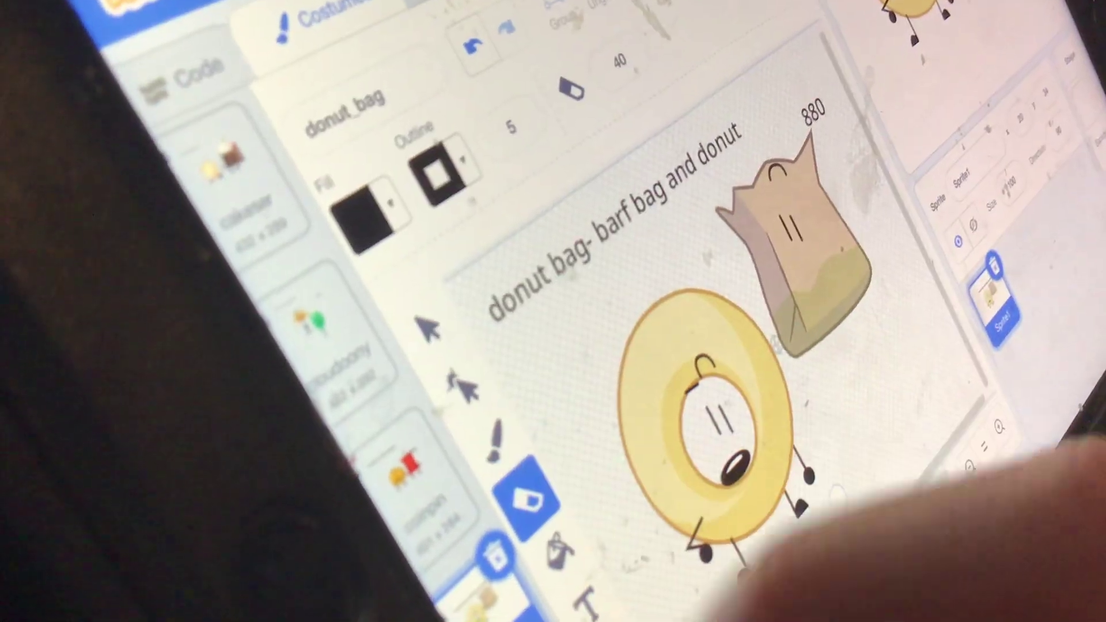
{"action": "left_click", "coordinate": [486, 483]}
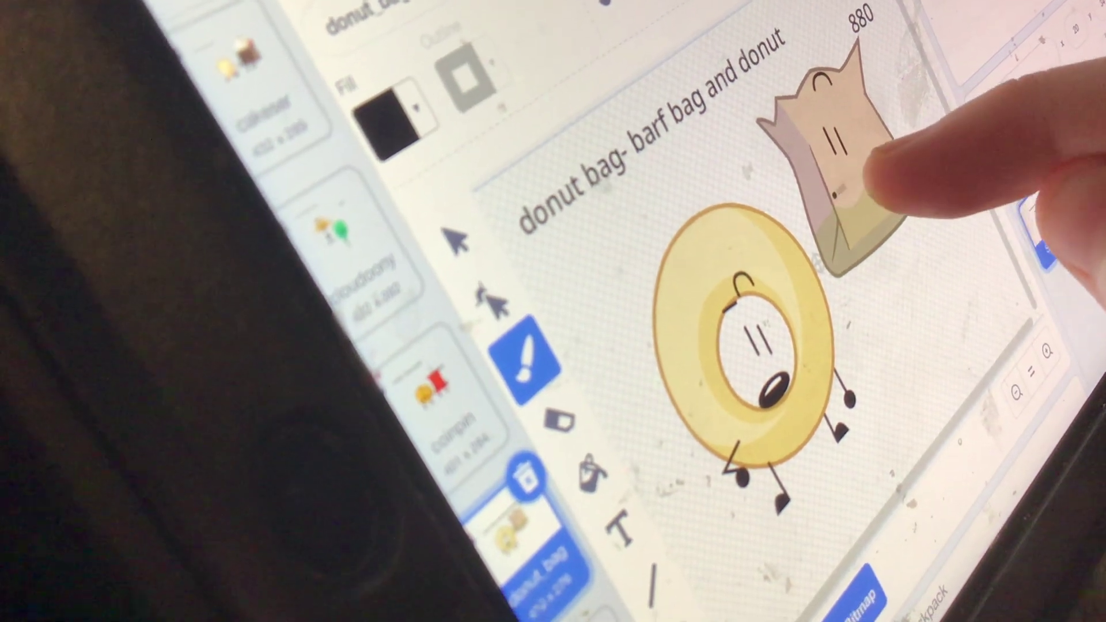
{"action": "mouse_move", "coordinate": [815, 228]}
{"action": "left_mouse_down"}
{"action": "mouse_move", "coordinate": [857, 217]}
{"action": "mouse_move", "coordinate": [897, 228]}
{"action": "left_mouse_up"}
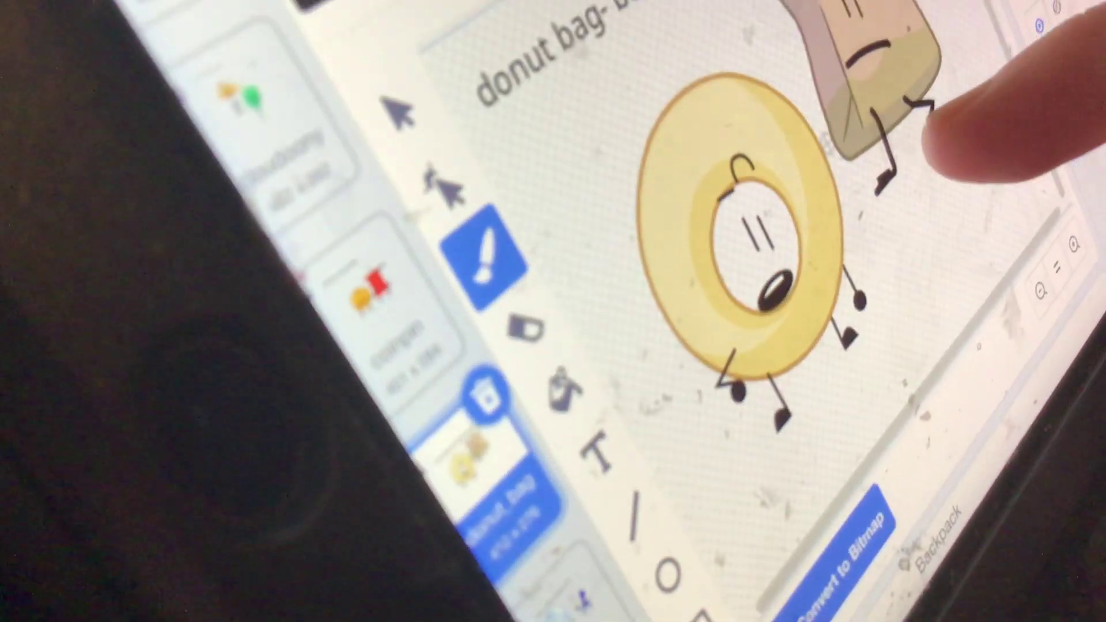
{"action": "left_click_drag", "start_coordinate": [931, 112], "coordinate": [913, 156]}
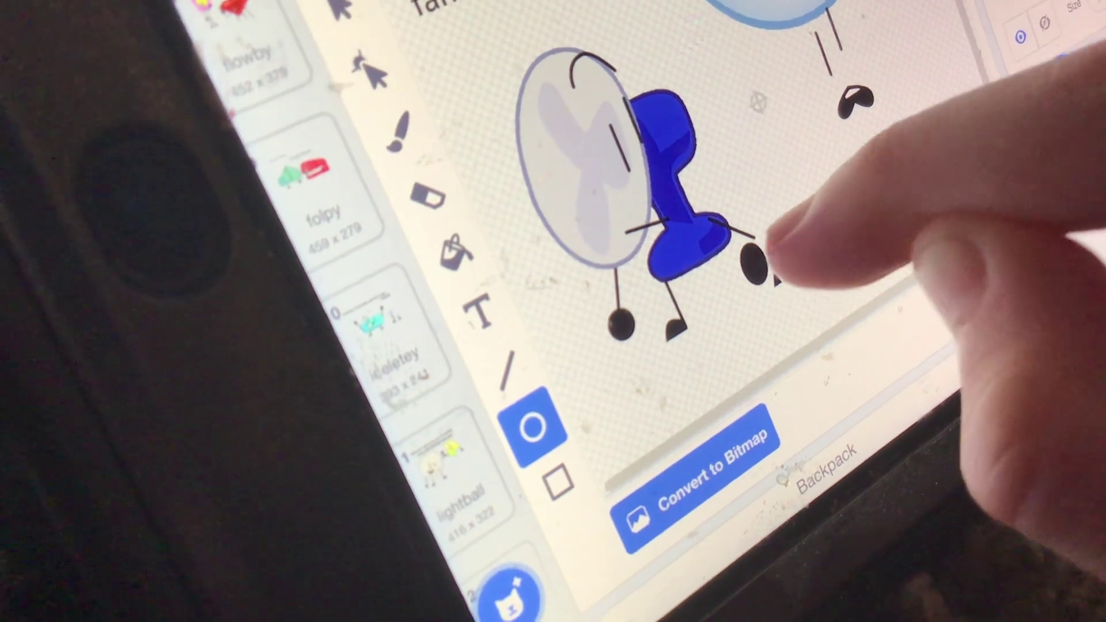
- Select the fan character's two small black foot shapes, then pick the Brush
{"action": "left_click", "coordinate": [757, 276]}
{"action": "left_click", "coordinate": [781, 264]}
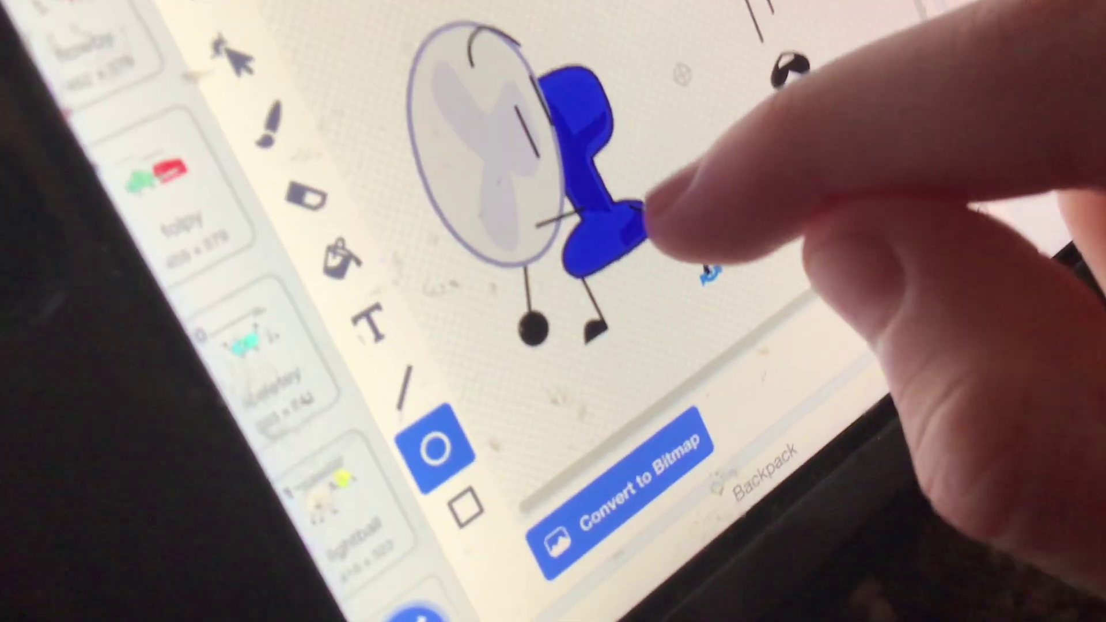
{"action": "left_click", "coordinate": [270, 124]}
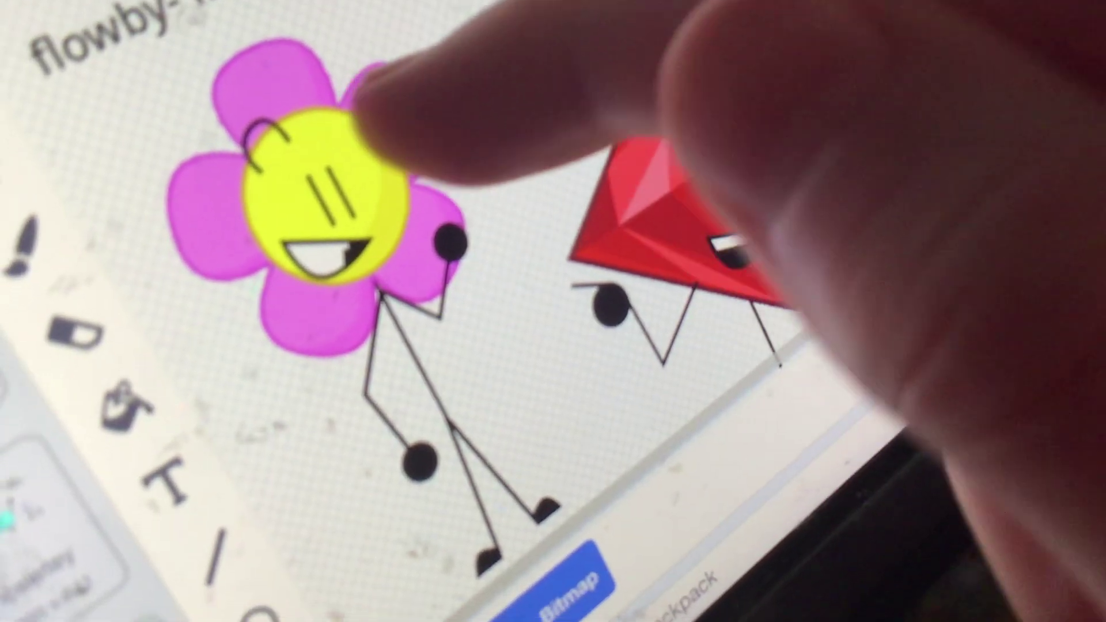
- Move the flower body to the ruby's spot and the ruby onto the flower's face
{"action": "left_click", "coordinate": [394, 138]}
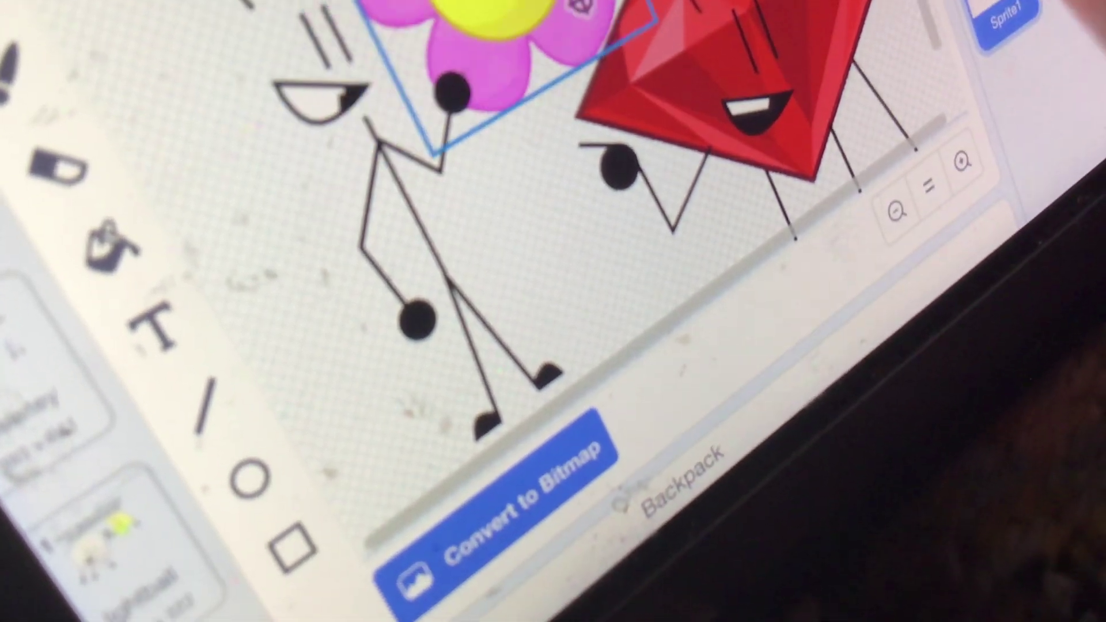
{"action": "left_click_drag", "start_coordinate": [393, 138], "coordinate": [734, 173]}
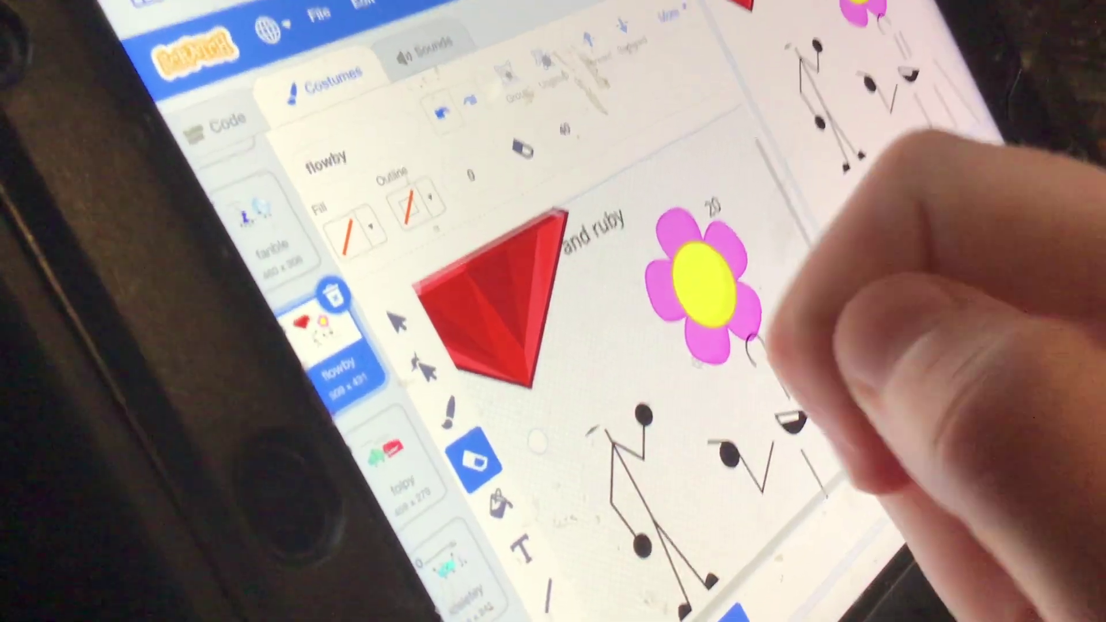
{"action": "left_click", "coordinate": [395, 322]}
{"action": "left_click", "coordinate": [493, 299]}
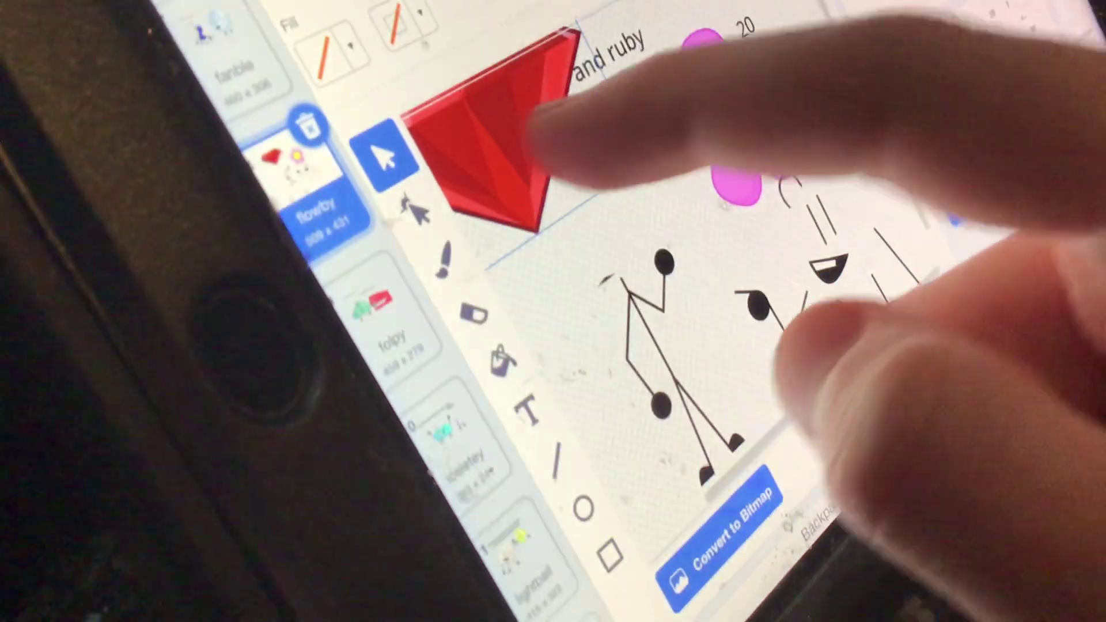
{"action": "left_click_drag", "start_coordinate": [518, 138], "coordinate": [597, 199]}
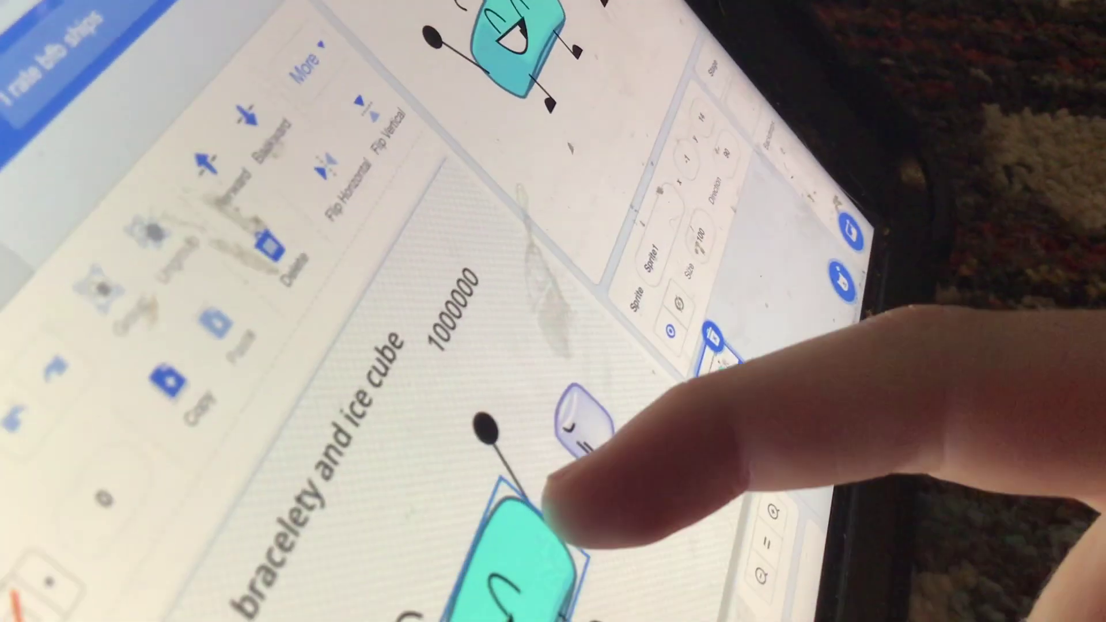
- Lift the teal bracelet body aside, move the small ice cube below, and shift the ice cube body
{"action": "left_click_drag", "start_coordinate": [536, 546], "coordinate": [636, 372]}
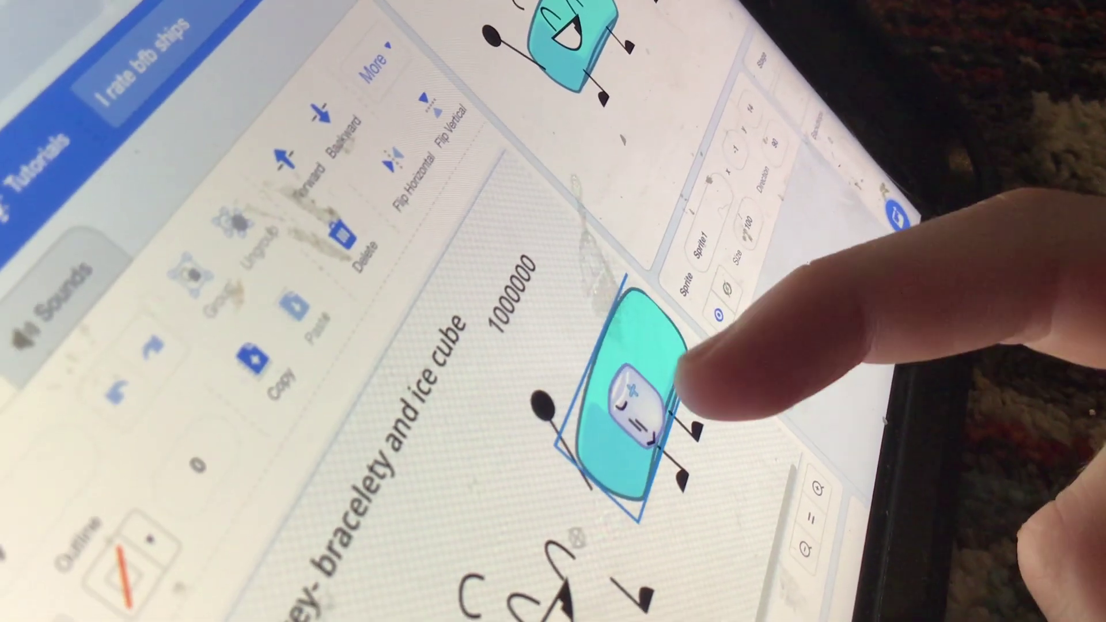
{"action": "left_click_drag", "start_coordinate": [687, 415], "coordinate": [695, 505]}
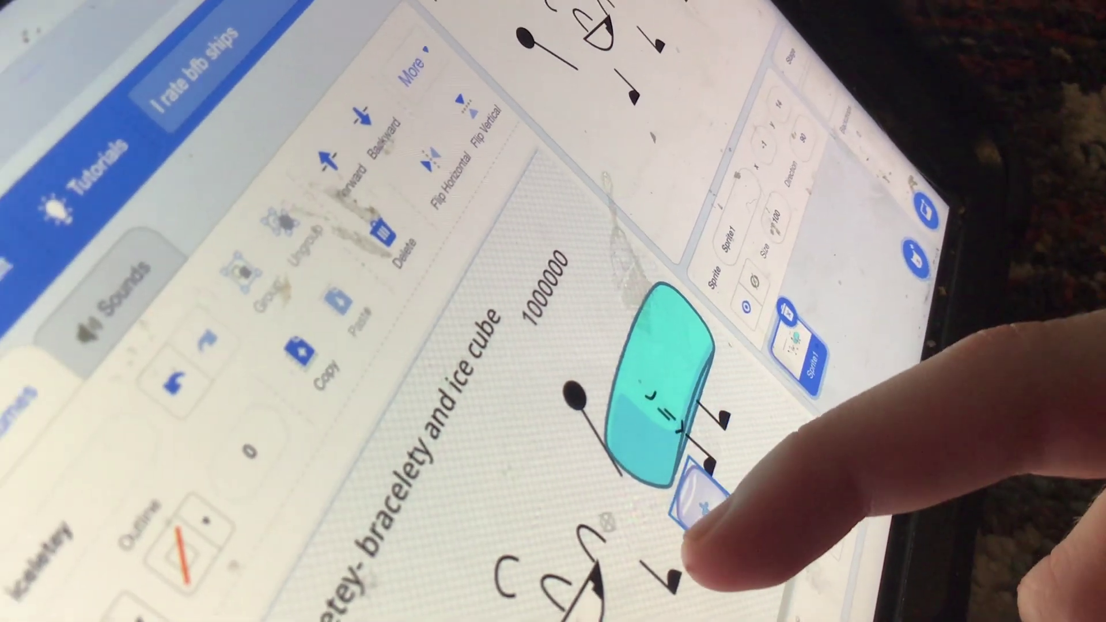
{"action": "left_click", "coordinate": [648, 380]}
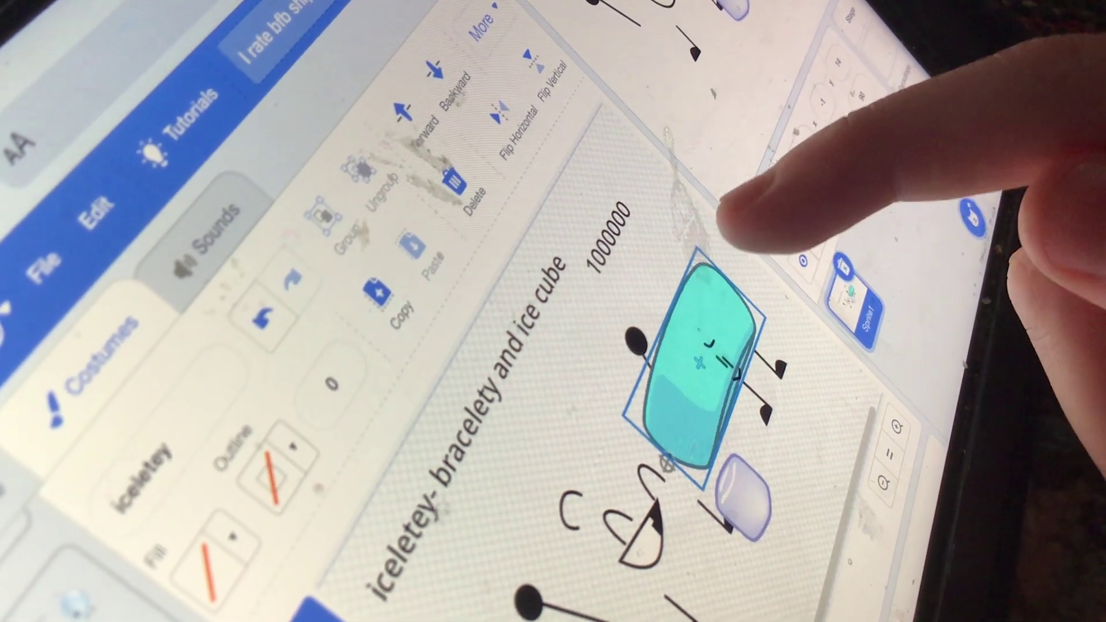
{"action": "left_click", "coordinate": [705, 311]}
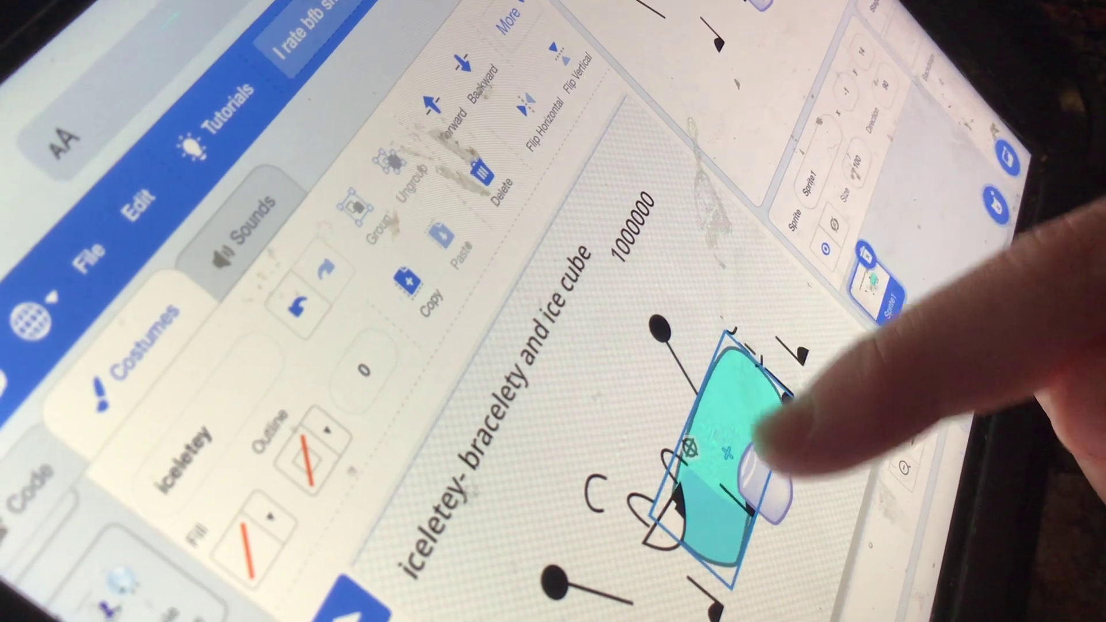
{"action": "left_click", "coordinate": [782, 445]}
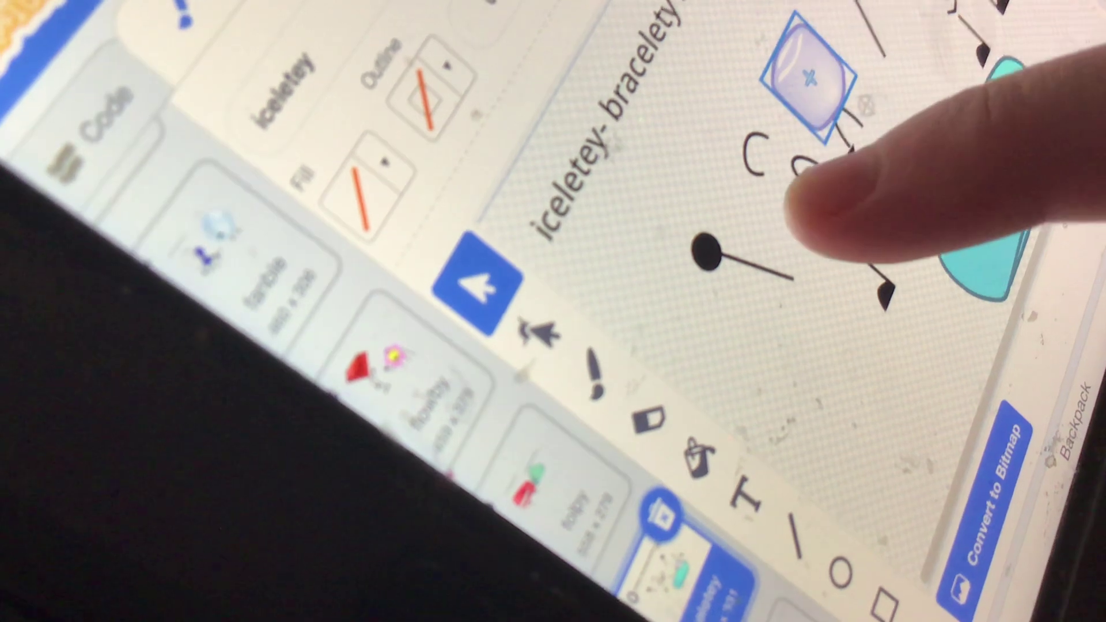
{"action": "left_click_drag", "start_coordinate": [809, 74], "coordinate": [787, 211]}
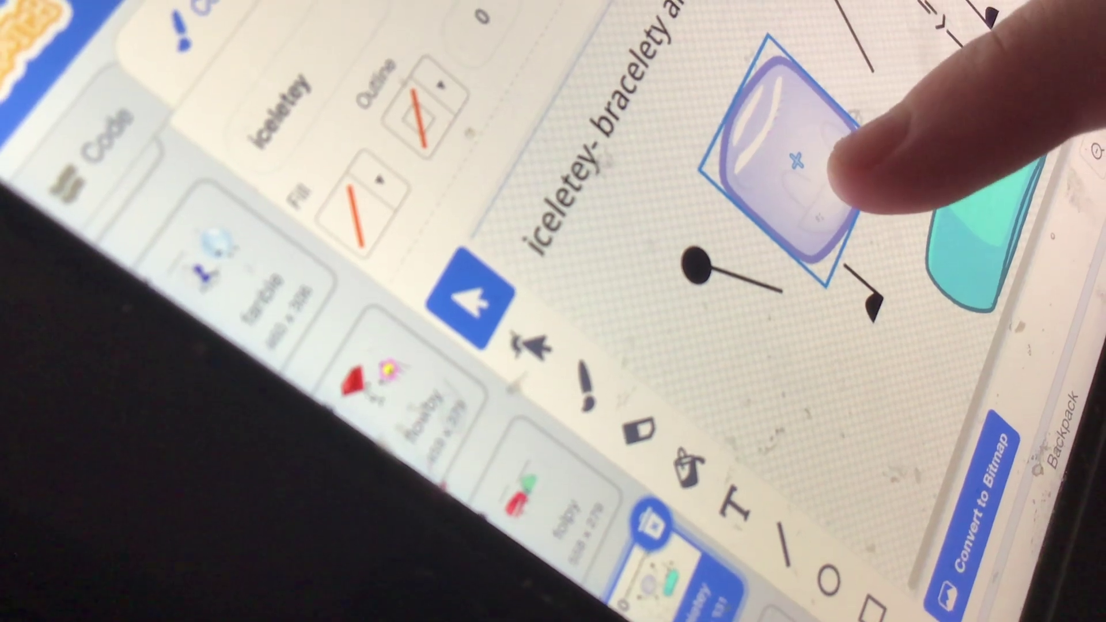
- Drag the ice cube body up to the canvas top, then open the lightball costume
{"action": "left_click_drag", "start_coordinate": [833, 195], "coordinate": [795, 17]}
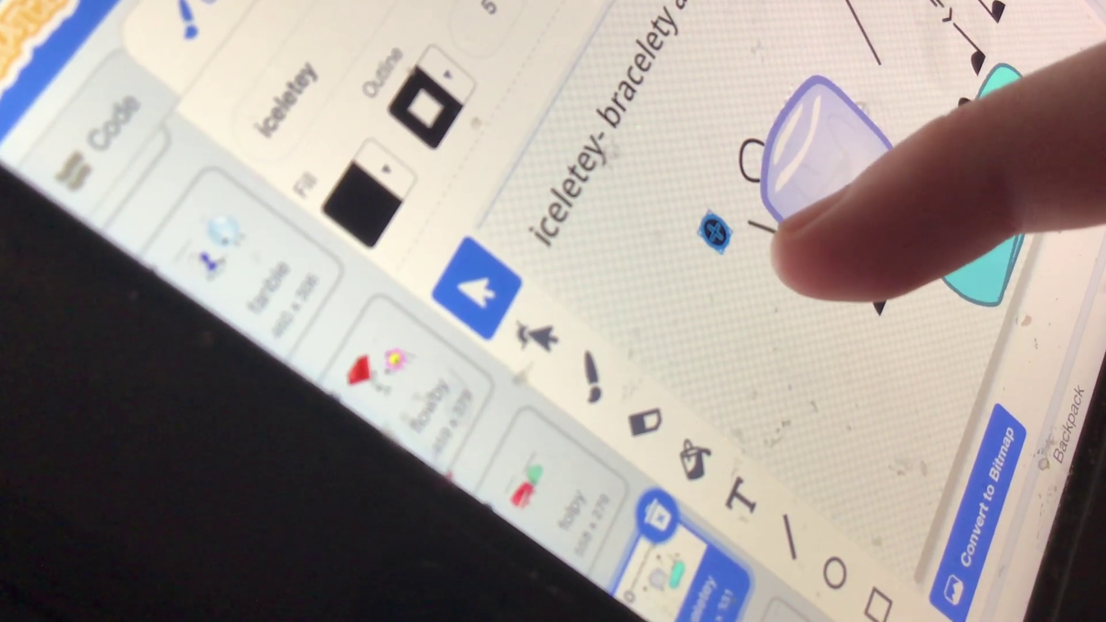
{"action": "left_click", "coordinate": [716, 227]}
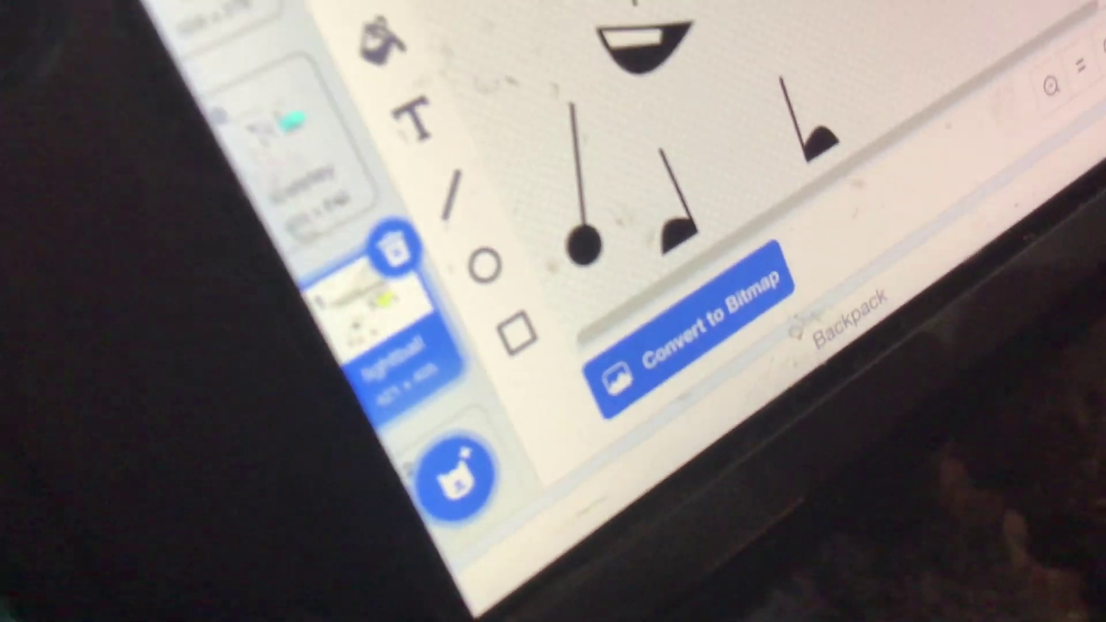
- Move the yellow lightning body onto the snowball's face and deselect it
{"action": "mouse_move", "coordinate": [821, 52]}
{"action": "left_mouse_down"}
{"action": "mouse_move", "coordinate": [761, 21]}
{"action": "mouse_move", "coordinate": [640, 65]}
{"action": "left_mouse_up"}
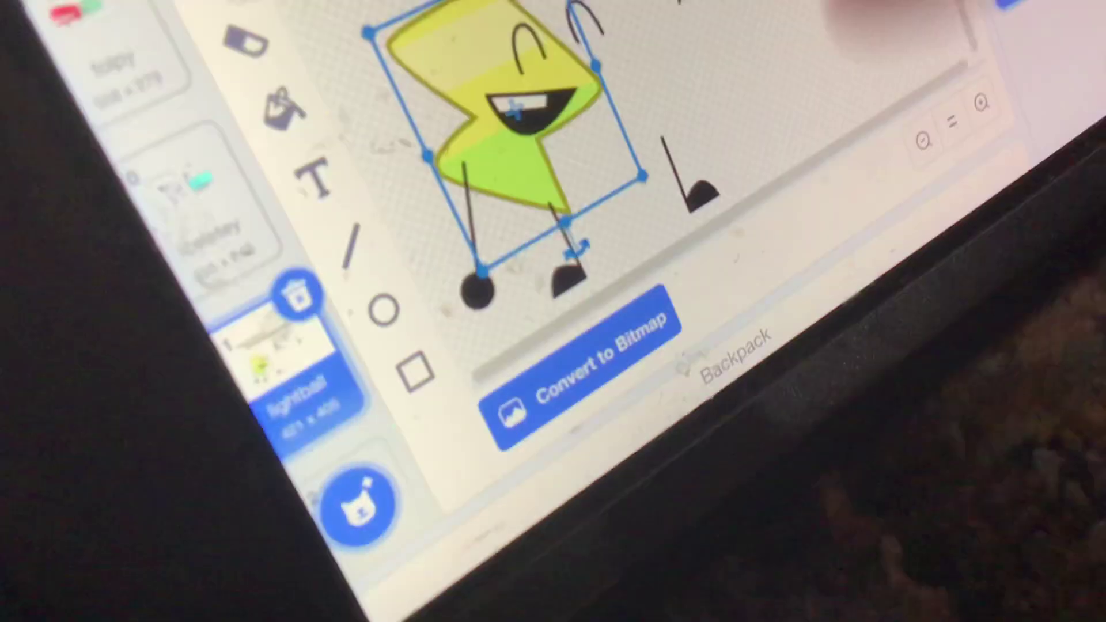
{"action": "left_click", "coordinate": [851, 13]}
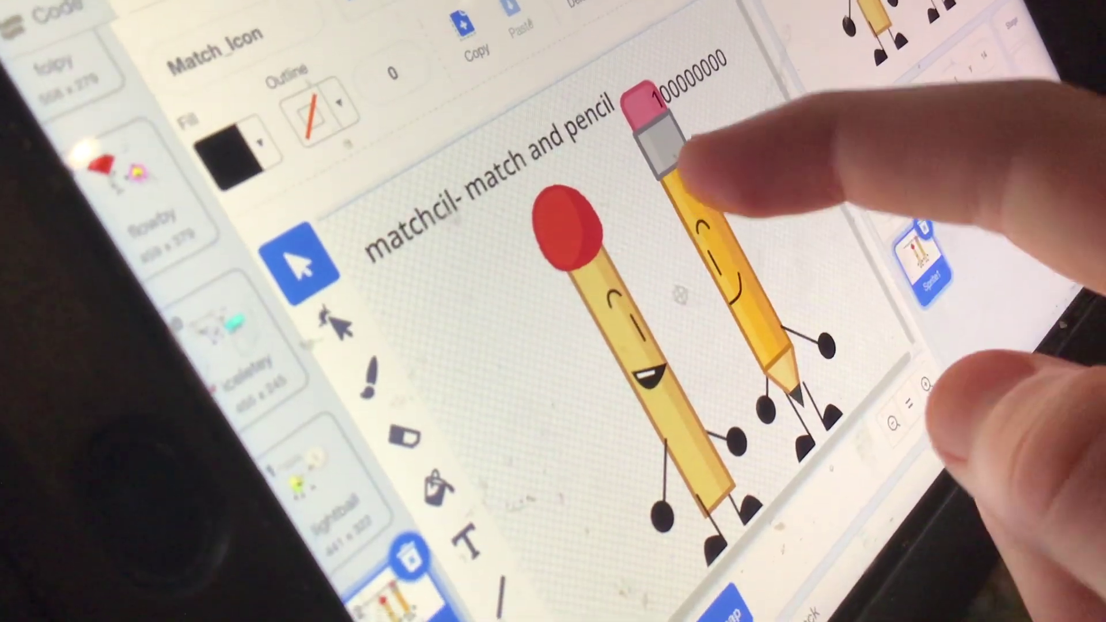
- Move the match body onto the pencil's face and the pencil body onto the match's face
{"action": "left_click_drag", "start_coordinate": [579, 346], "coordinate": [704, 221]}
{"action": "left_click_drag", "start_coordinate": [696, 113], "coordinate": [661, 257]}
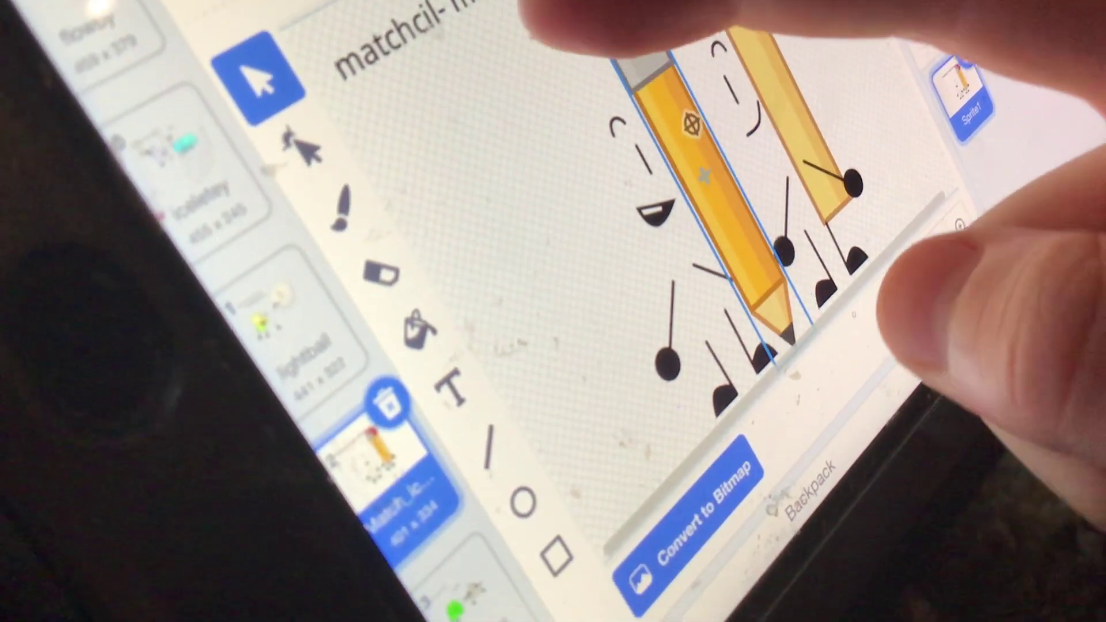
{"action": "left_click_drag", "start_coordinate": [658, 69], "coordinate": [592, 91]}
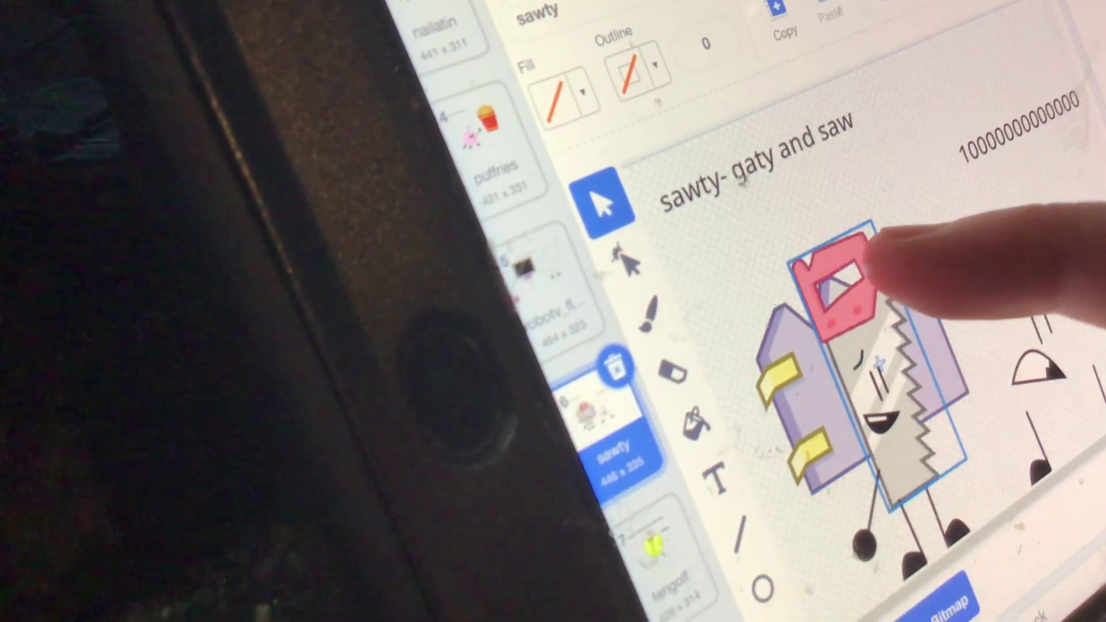
- Move the saw body over to the gate's face, select the gate body, and open the tengolf costume
{"action": "left_click_drag", "start_coordinate": [852, 268], "coordinate": [1020, 147]}
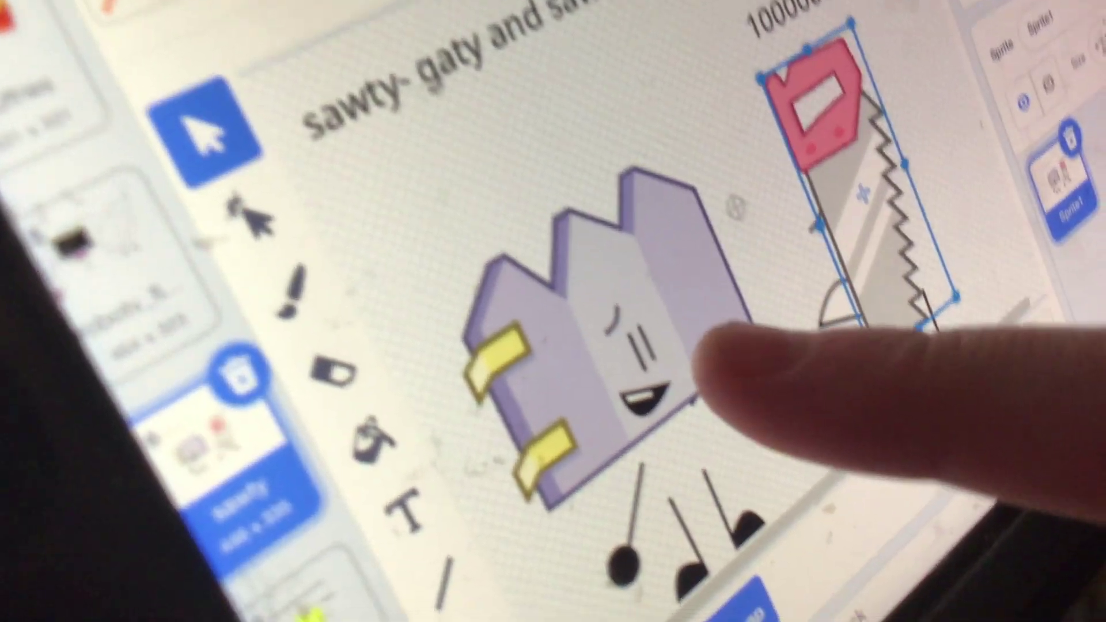
{"action": "left_click", "coordinate": [735, 372]}
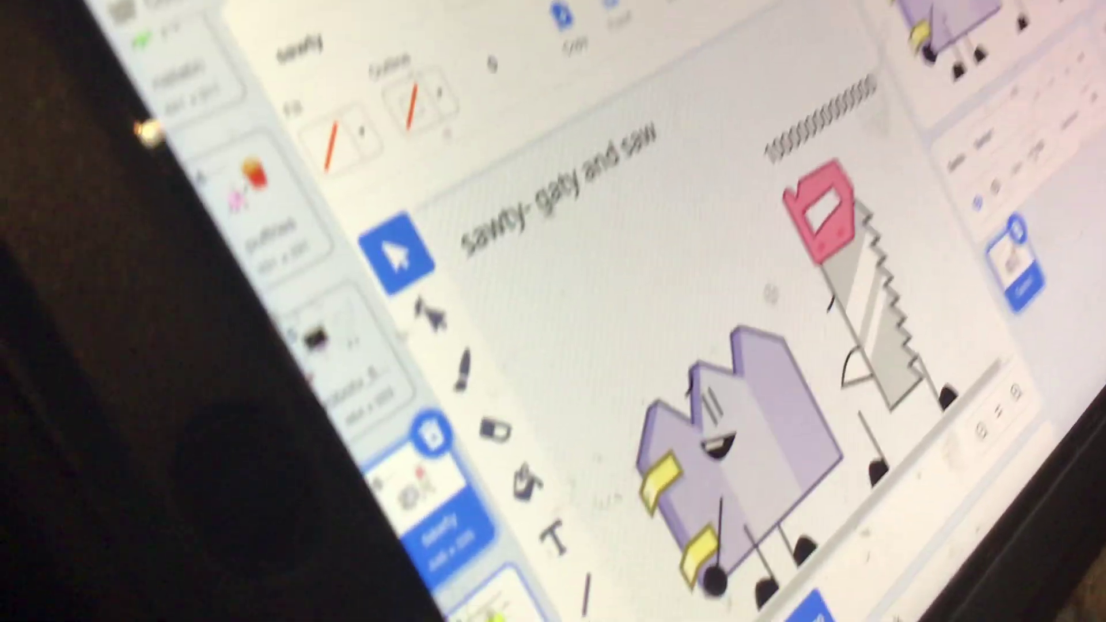
{"action": "left_click", "coordinate": [492, 605]}
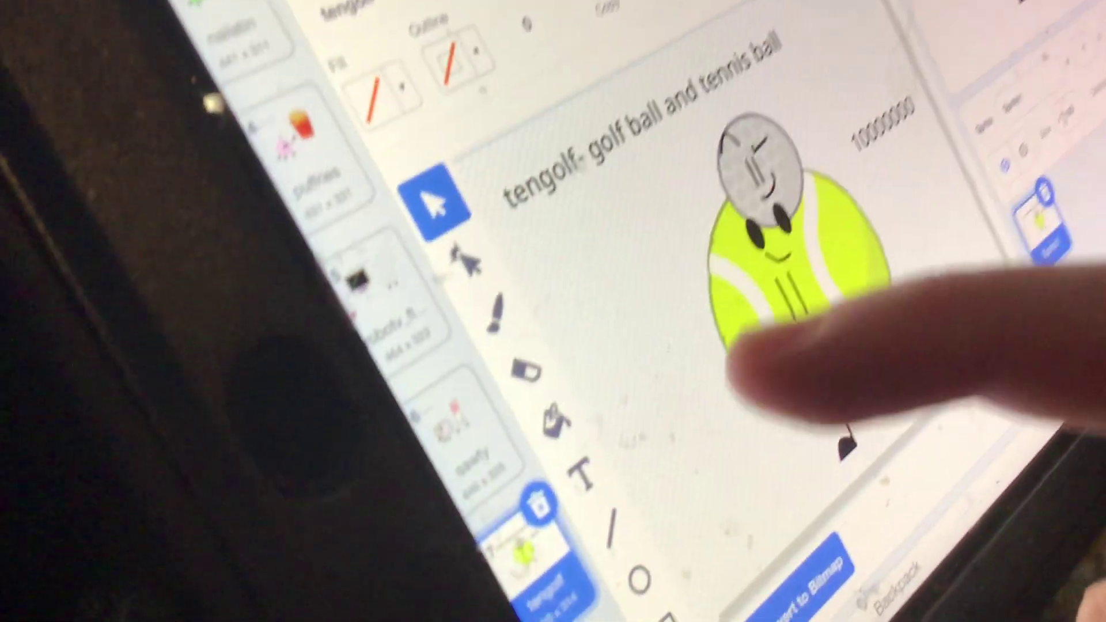
- Select the tennis ball shape and shift the golf ball body to the right
{"action": "left_click", "coordinate": [921, 173]}
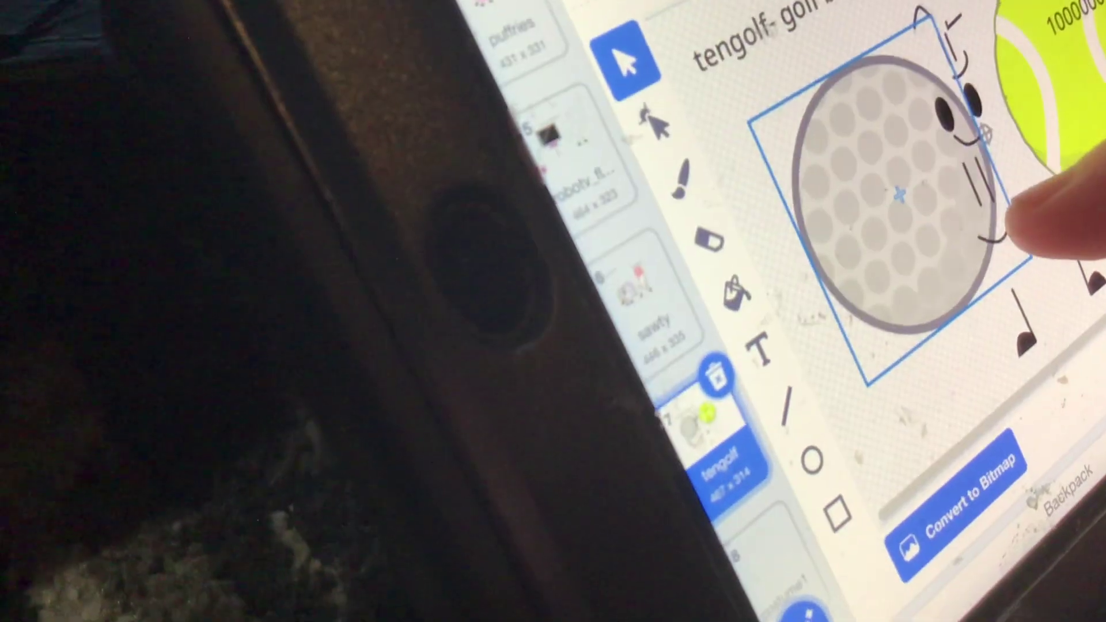
{"action": "left_click_drag", "start_coordinate": [1011, 220], "coordinate": [1037, 199]}
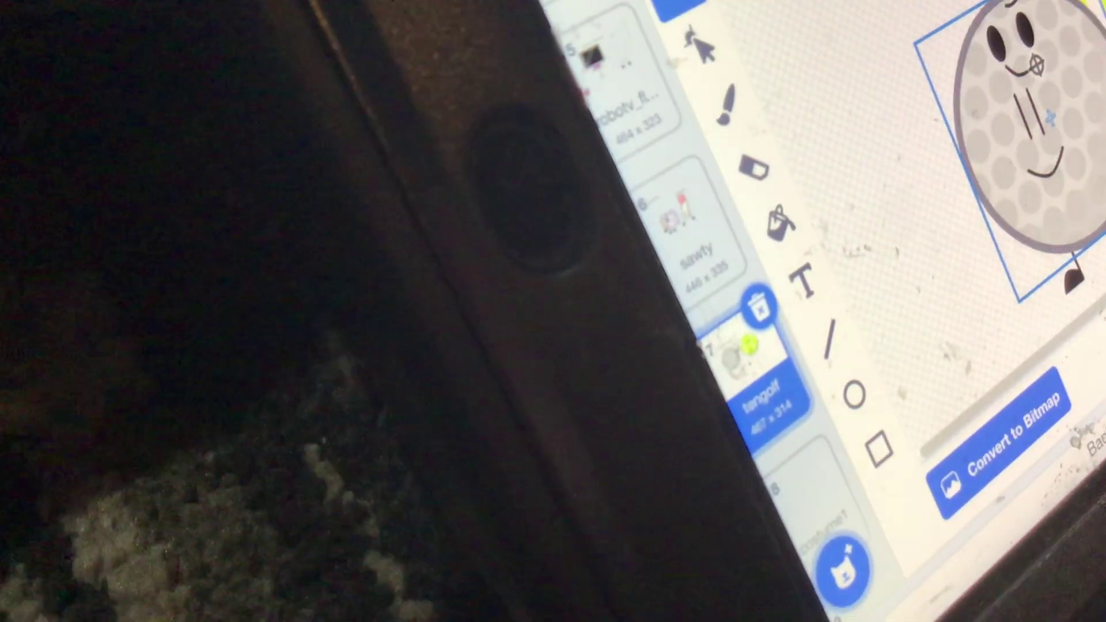